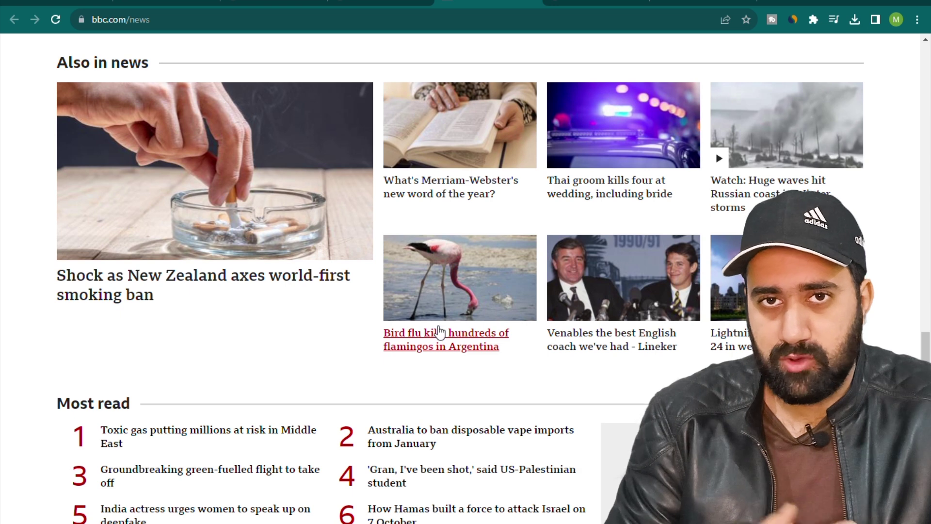
# Open the BBC article "Bird flu kills hundreds of flamingos in Argentina" and skim its text.
pyautogui.click(439, 333)
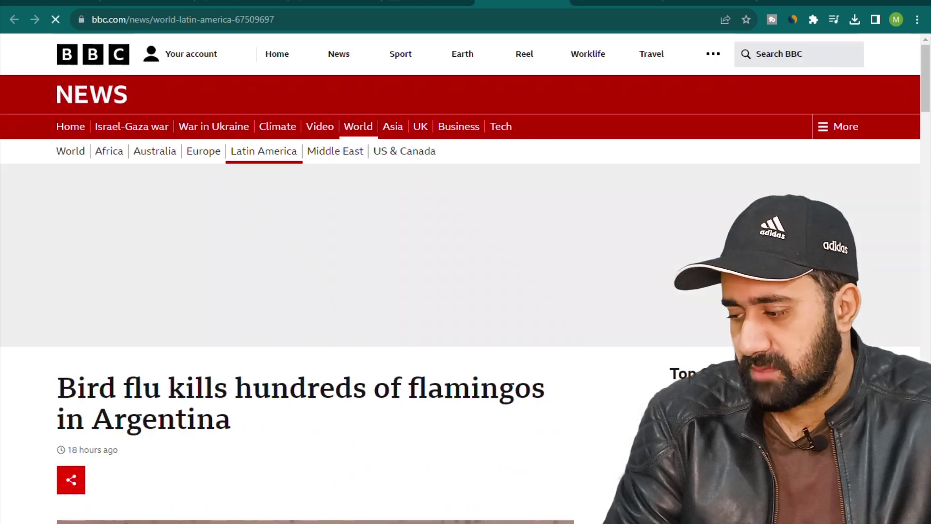
pyautogui.scroll(-5, 147, 368)
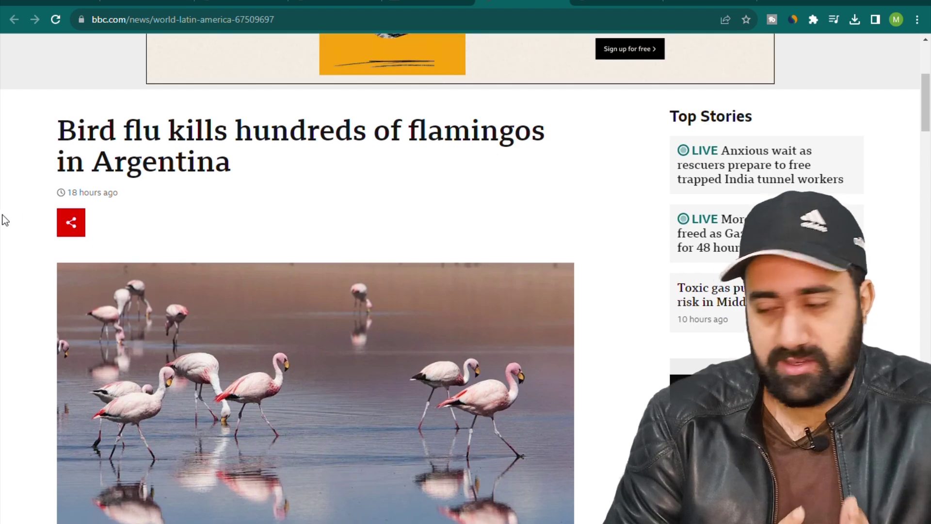
pyautogui.scroll(-13, 238, 202)
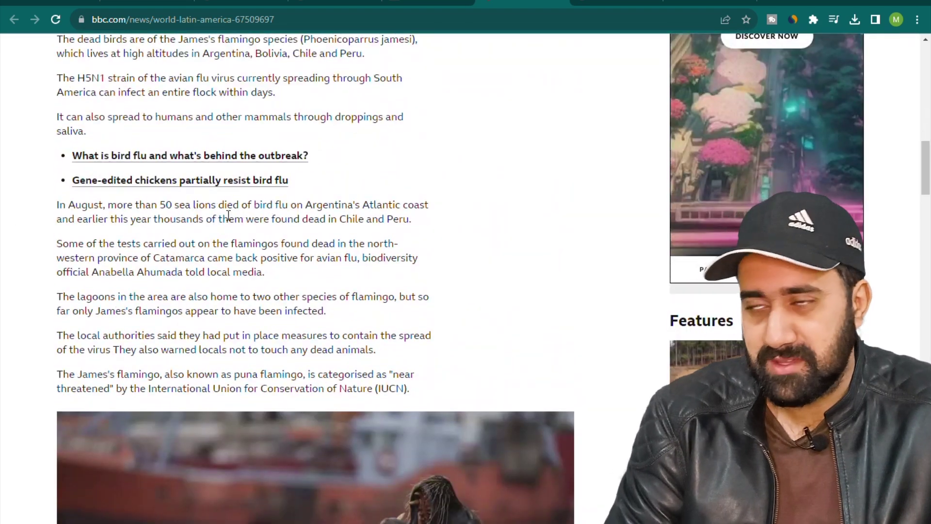
pyautogui.scroll(-19, 230, 215)
pyautogui.scroll(12, 258, 248)
pyautogui.scroll(12, 265, 276)
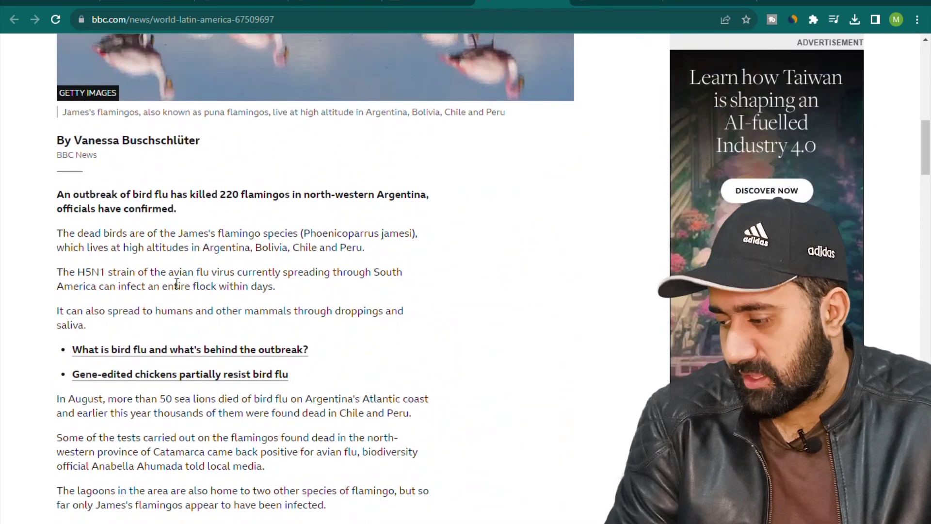
pyautogui.scroll(-7, 192, 283)
pyautogui.scroll(3, 7, 259)
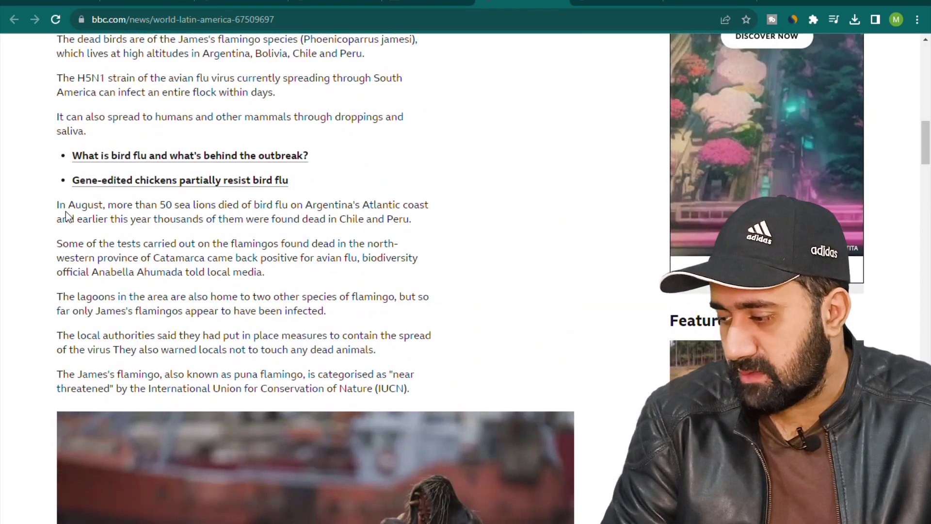
# Copy the article's paragraphs from "In August" through the IUCN sentence into a new blank Google Docs document.
pyautogui.moveTo(56, 206); pyautogui.dragTo(412, 394)
pyautogui.hotkey('ctrl', 'c')
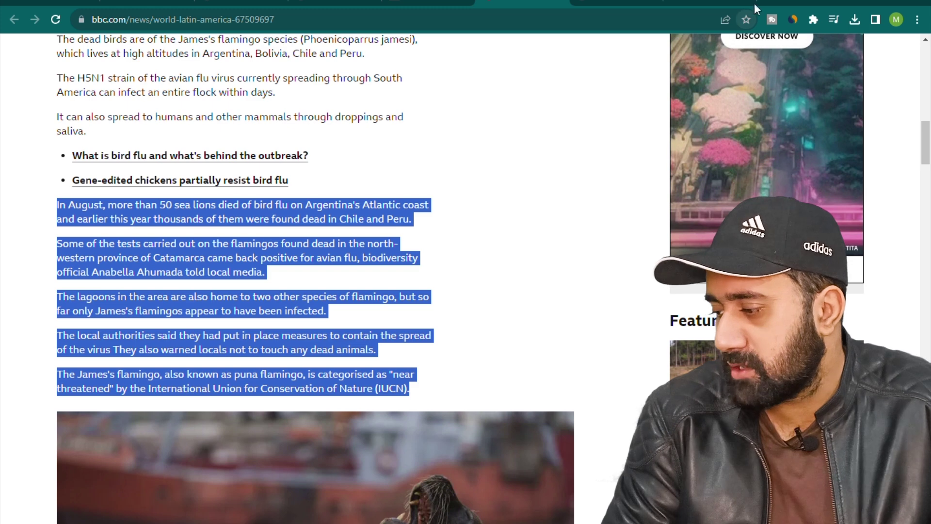
pyautogui.hotkey('ctrl', 't')
pyautogui.click(425, 315)
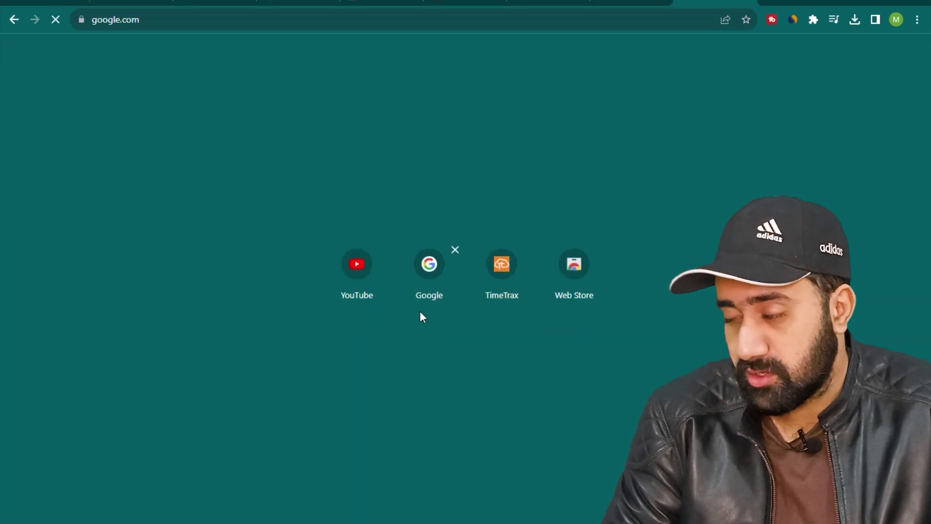
pyautogui.write('docs')
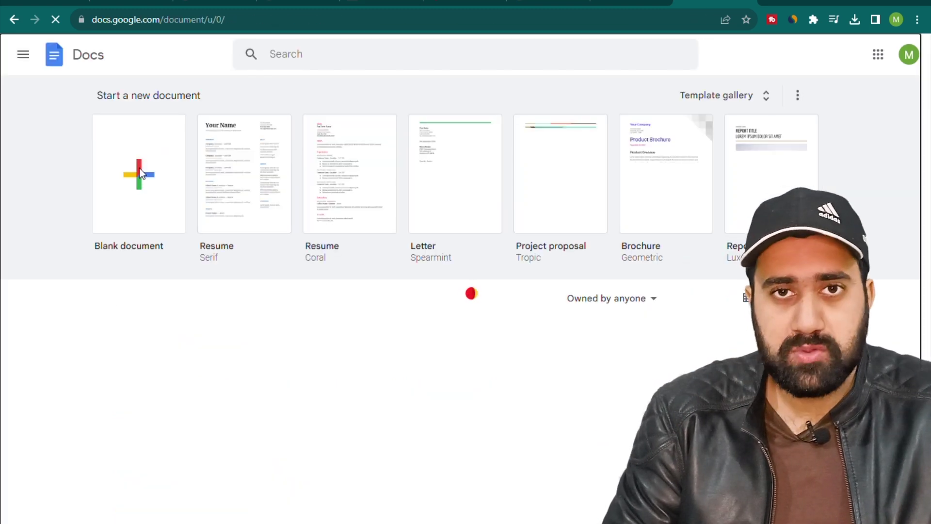
pyautogui.click(139, 168)
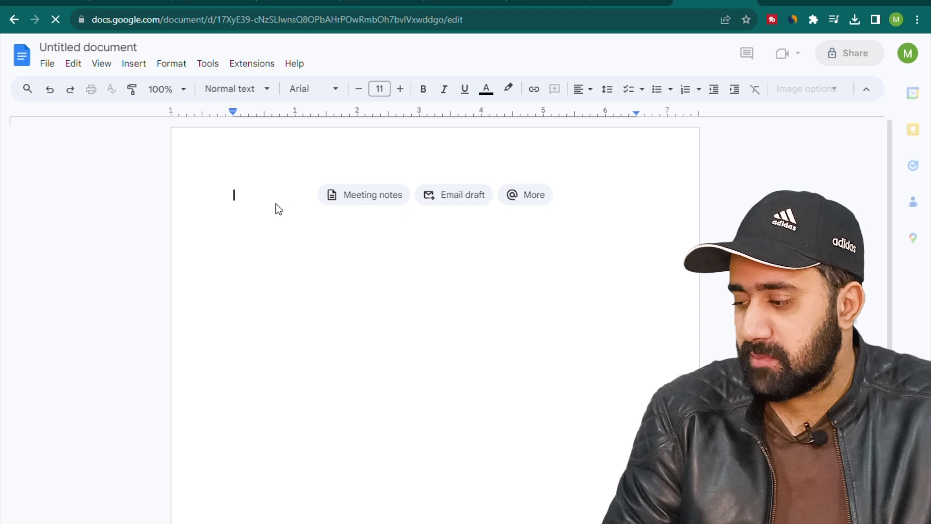
pyautogui.hotkey('ctrl', 'v')
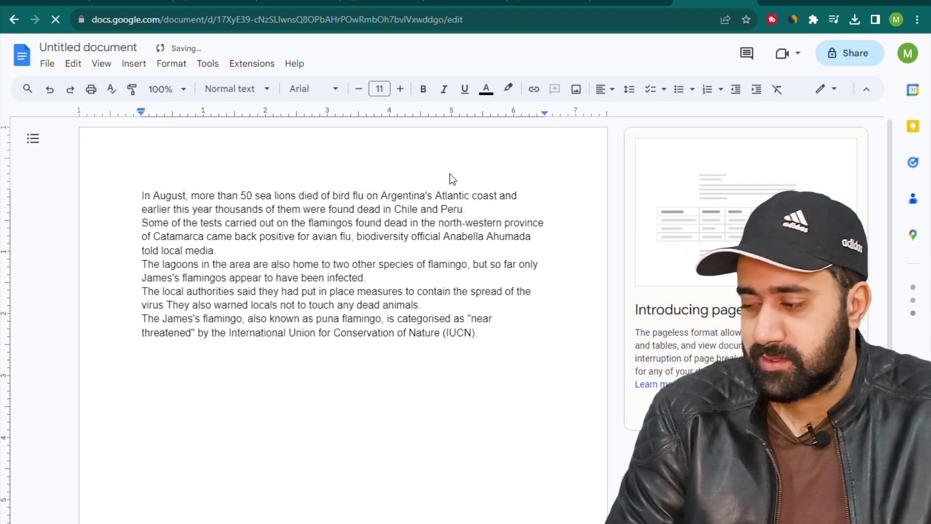
# Search Google for visla.us and open the Visla website.
pyautogui.click(534, 1)
pyautogui.click(356, 254)
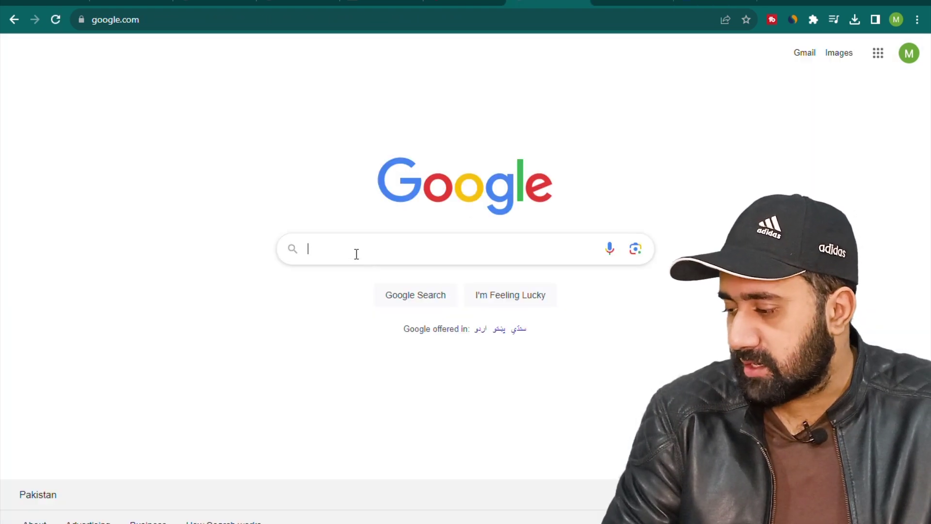
pyautogui.write('visla')
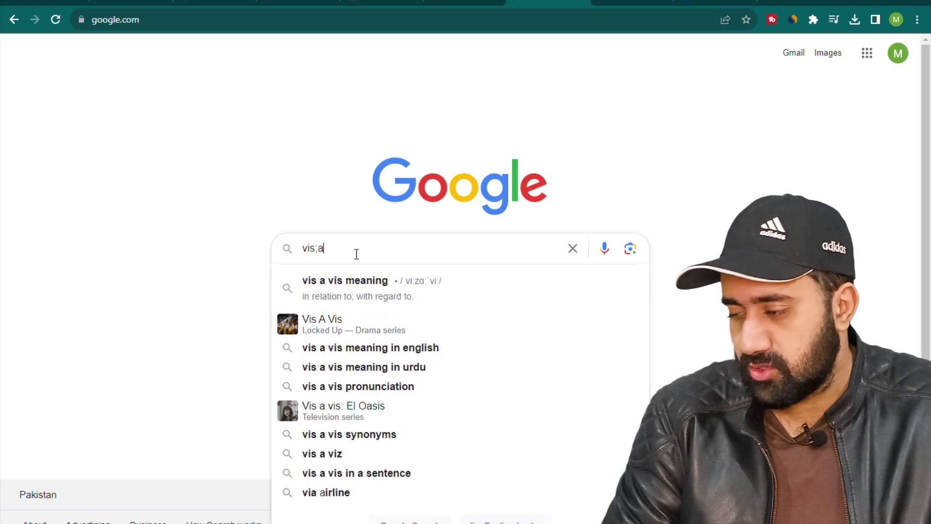
pyautogui.press('Down')
pyautogui.press('Return')
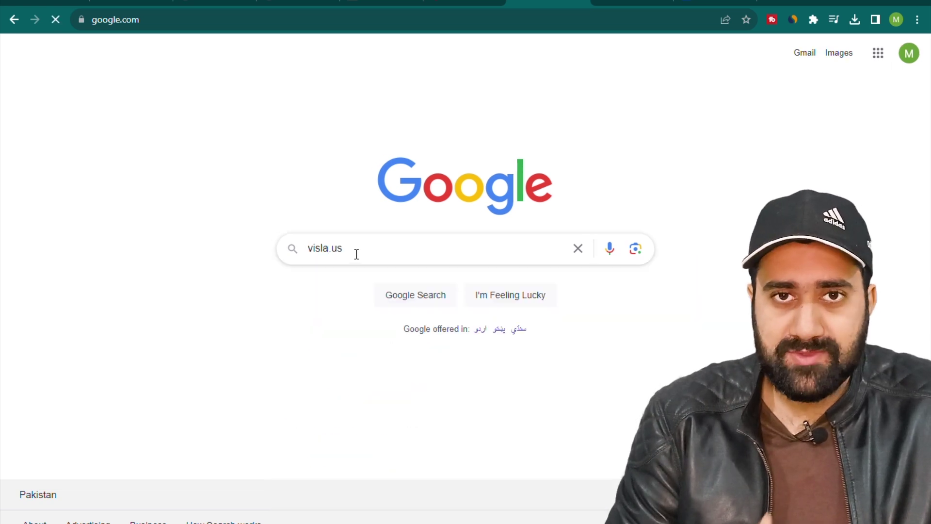
pyautogui.click(145, 200)
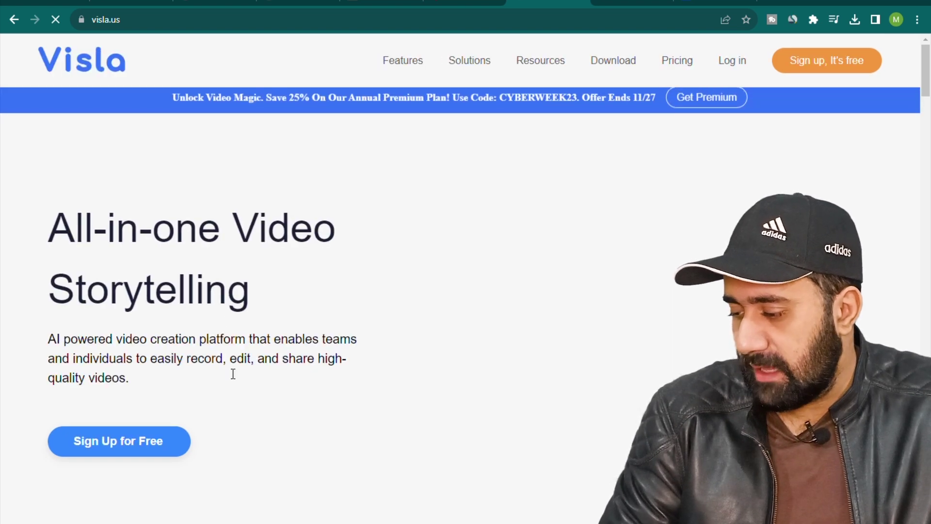
# Sign up for a free Visla account.
pyautogui.click(108, 452)
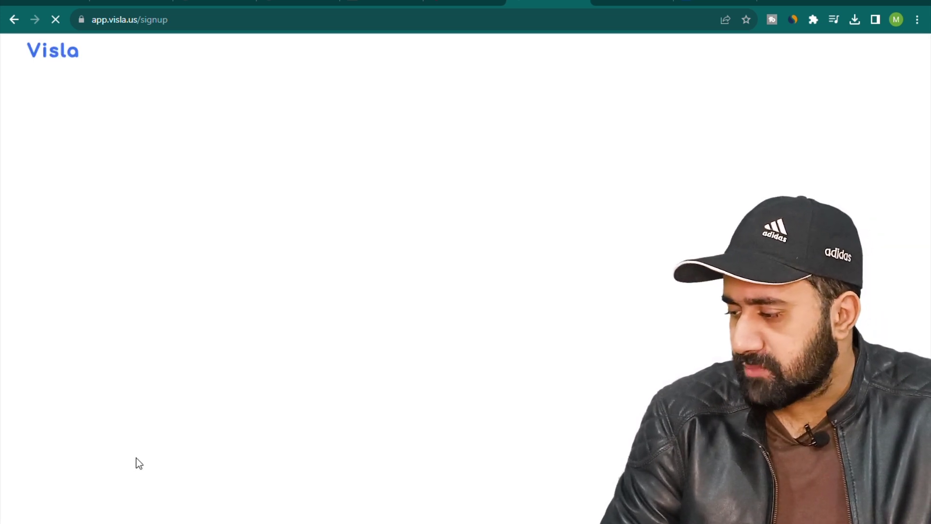
pyautogui.click(391, 299)
pyautogui.click(410, 185)
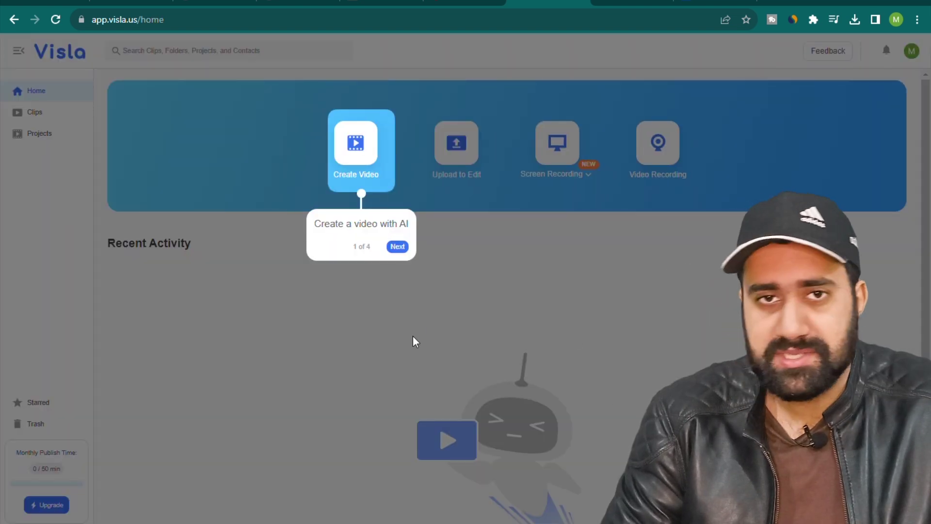
# Go through the four tips of the Visla introduction tour and finish it.
pyautogui.click(397, 247)
pyautogui.click(537, 247)
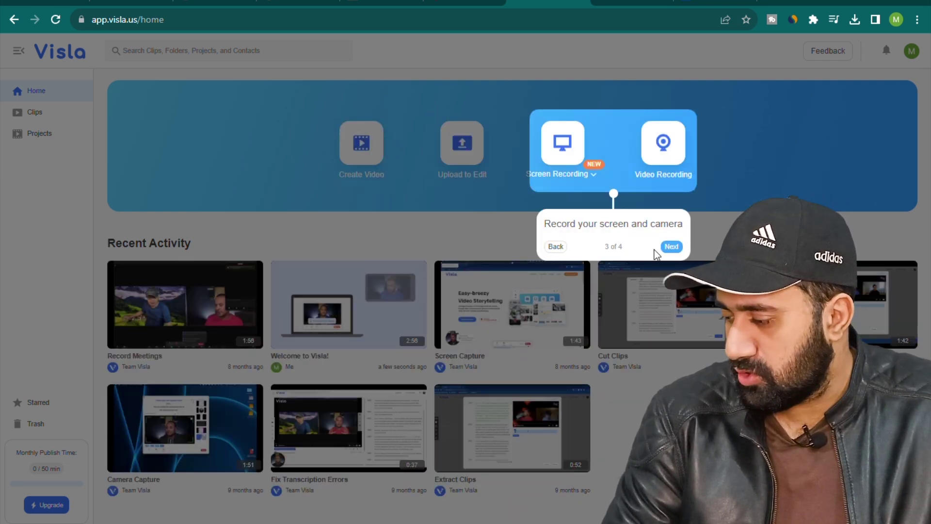
pyautogui.click(670, 247)
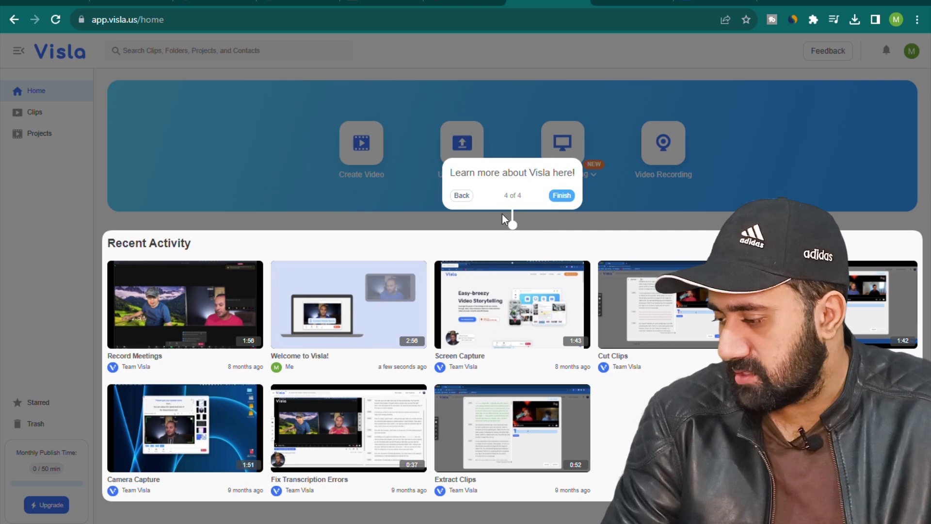
pyautogui.click(560, 195)
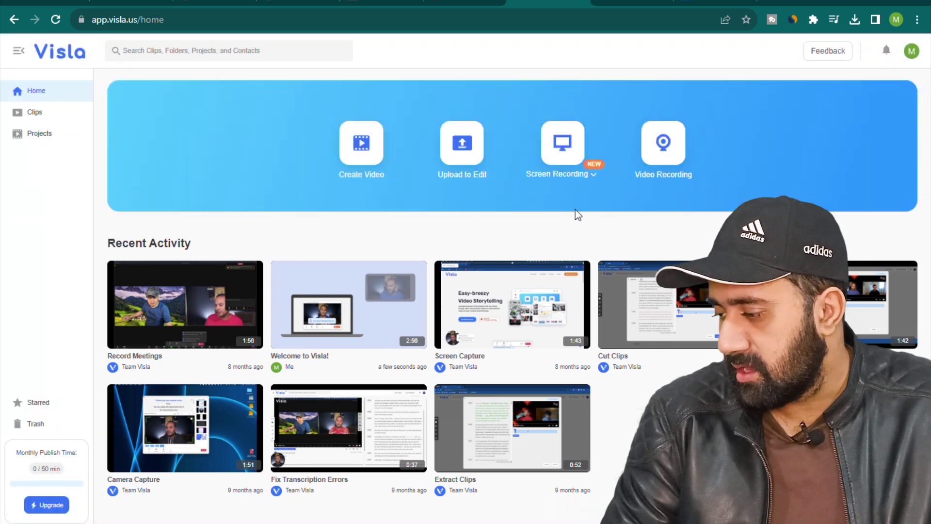
# Start a new AI video from an idea, using the copied article text as its description.
pyautogui.click(363, 151)
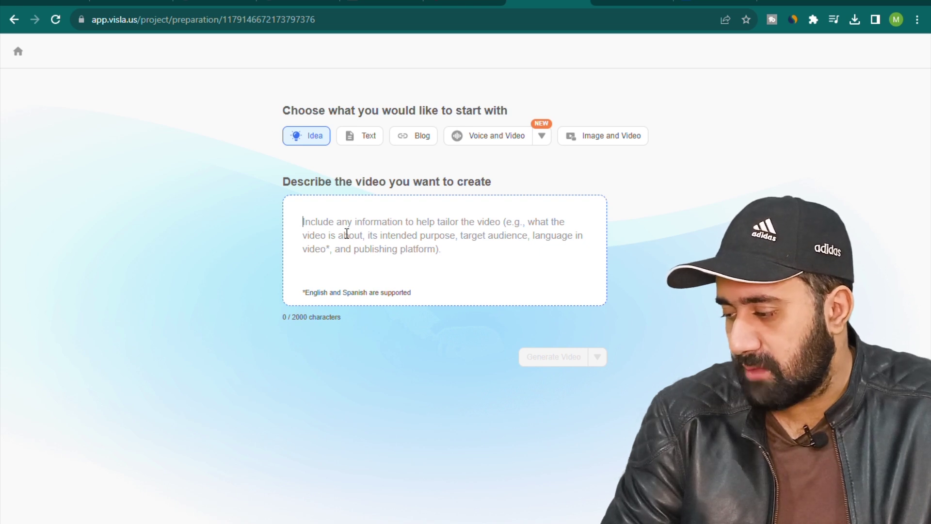
pyautogui.hotkey('ctrl', 'v')
pyautogui.hotkey('ctrl', 'Tab')
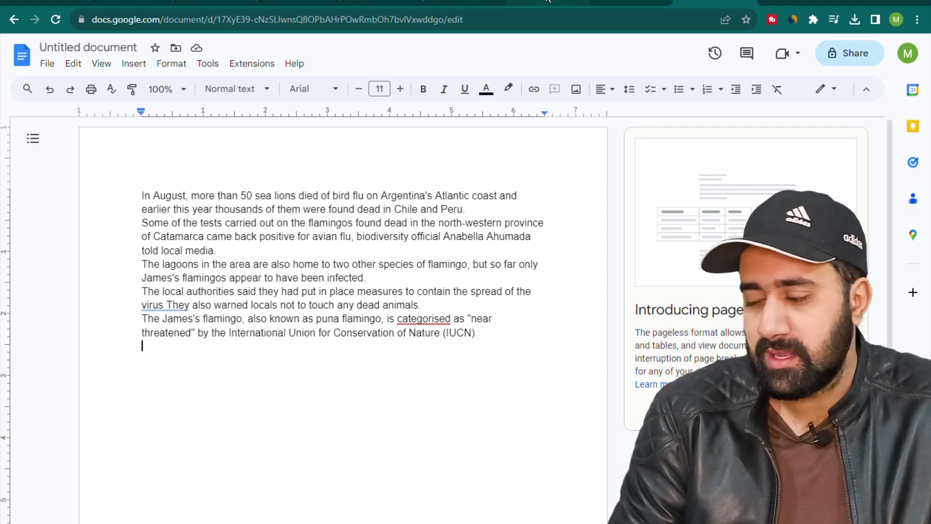
pyautogui.hotkey('ctrl', 'shift', 'Tab')
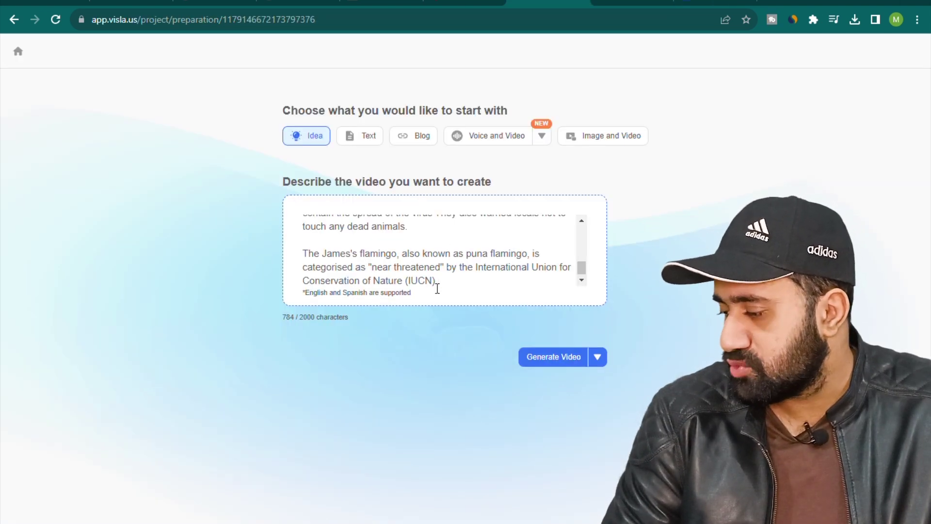
# Exclude premium stock from the recommended footage, keep the other two sources, and generate the video.
pyautogui.click(605, 364)
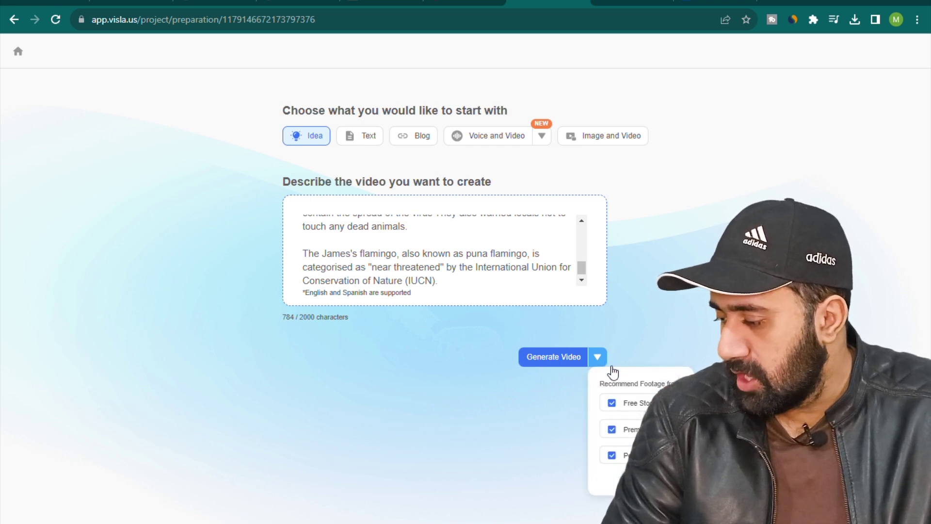
pyautogui.click(612, 430)
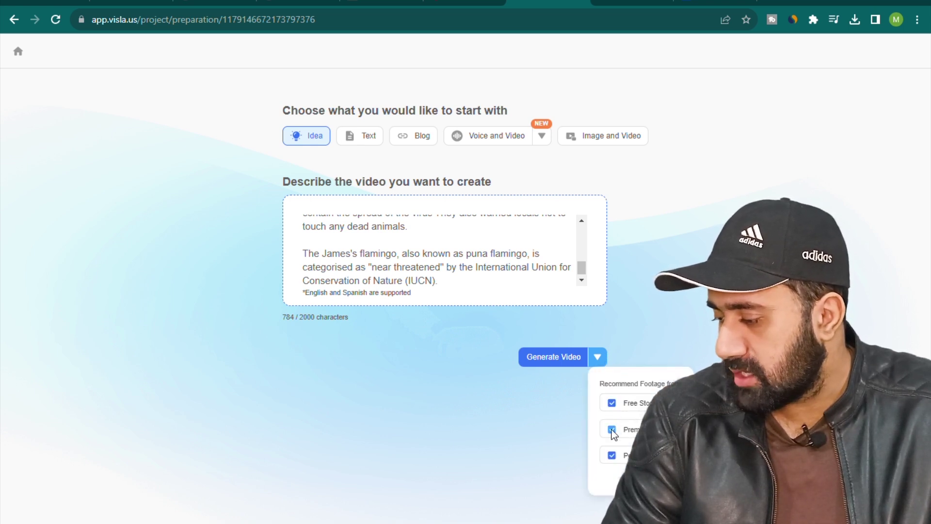
pyautogui.click(612, 455)
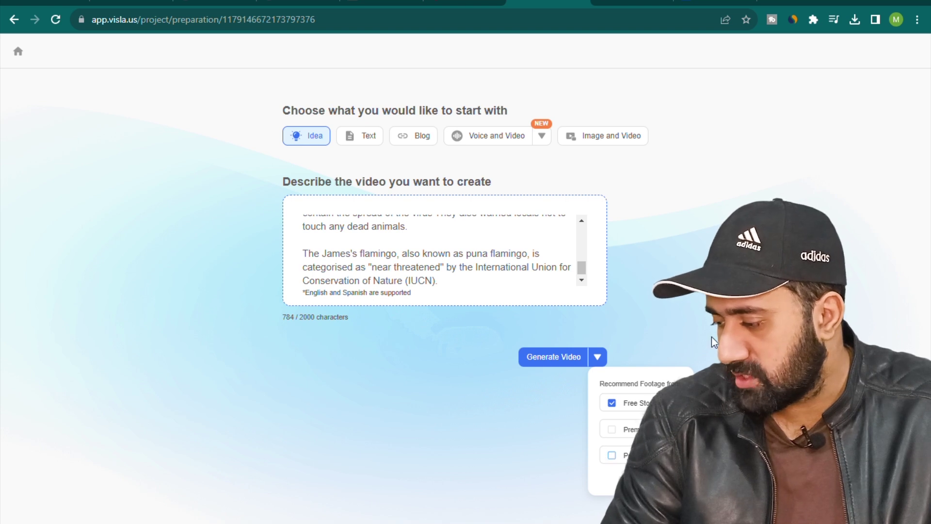
pyautogui.click(612, 456)
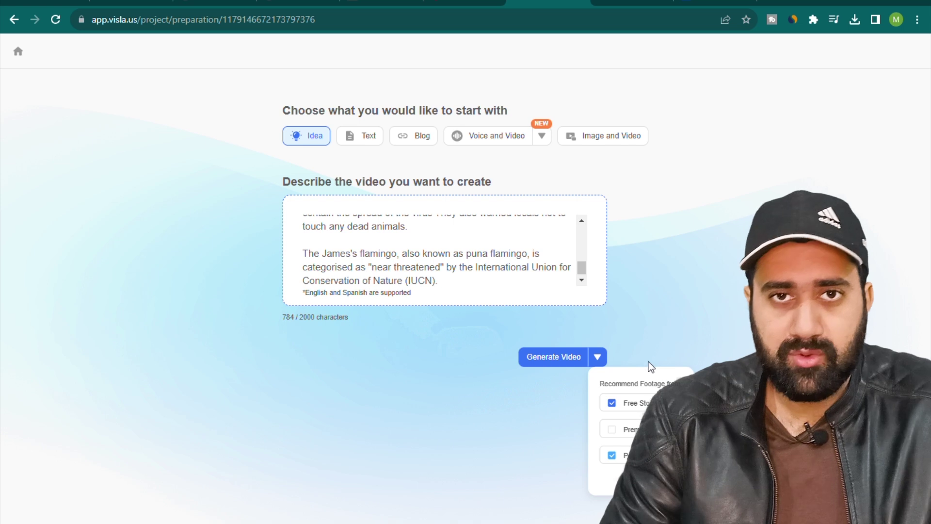
pyautogui.click(563, 363)
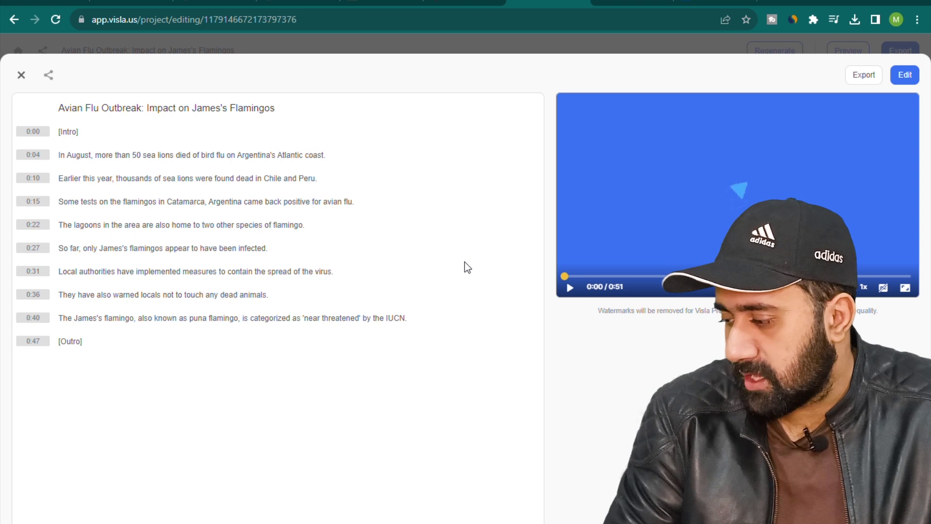
# Play the generated flamingo video through to the outro and compare its script with the BBC article text.
pyautogui.click(568, 290)
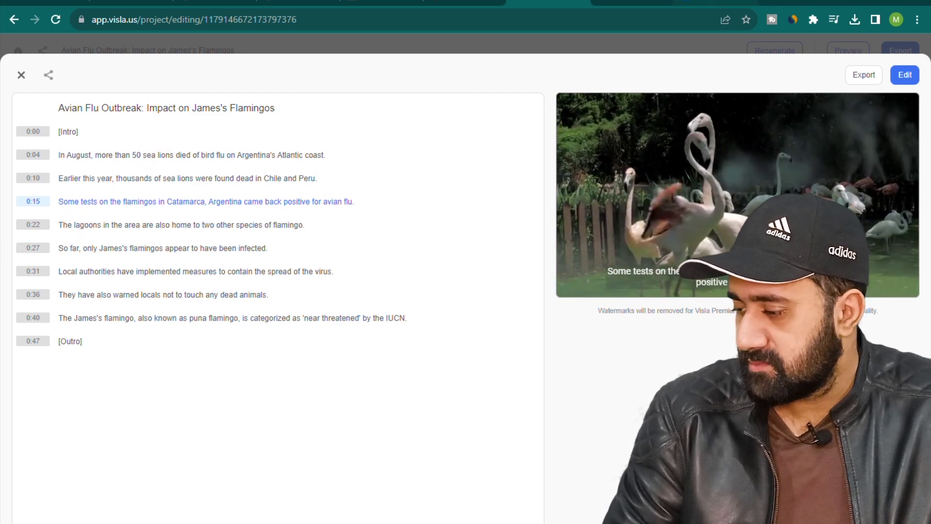
pyautogui.click(657, 4)
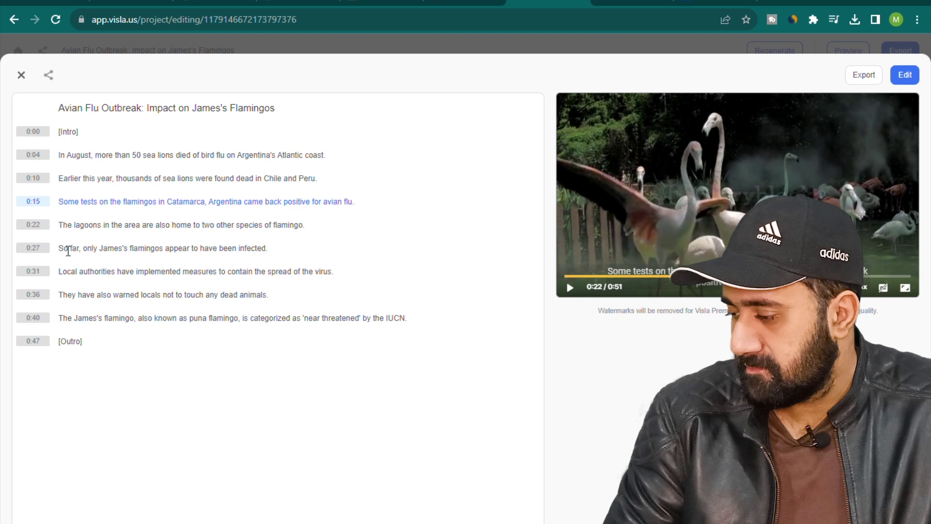
pyautogui.click(571, 287)
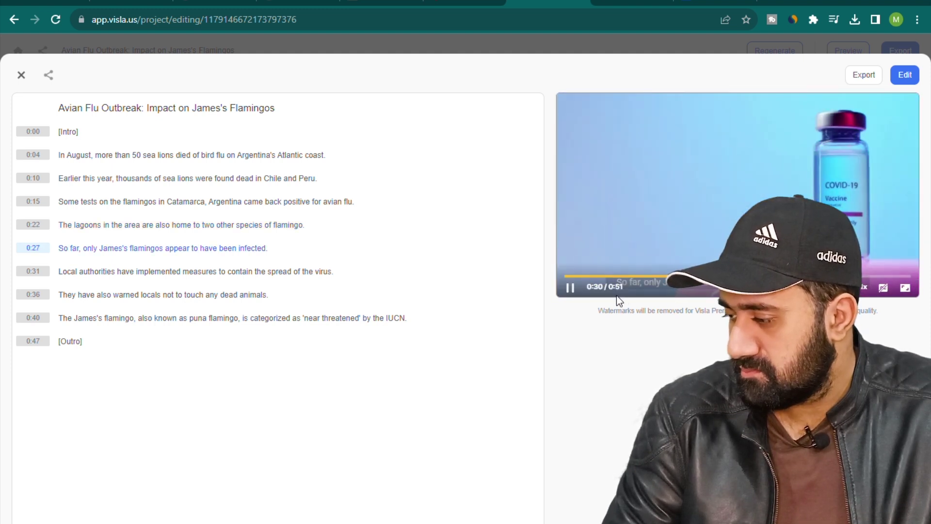
pyautogui.hotkey('ctrl', 'shift', 'Tab')
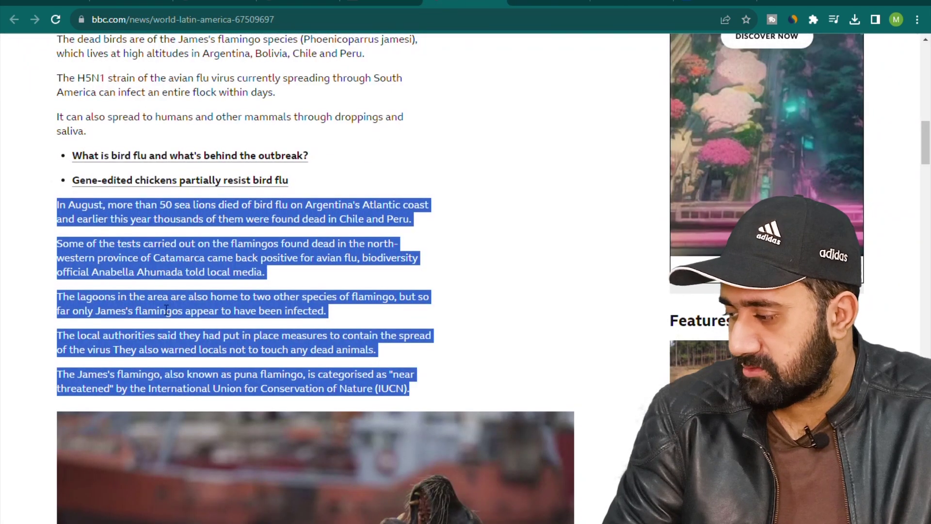
pyautogui.hotkey('ctrl', 'Tab')
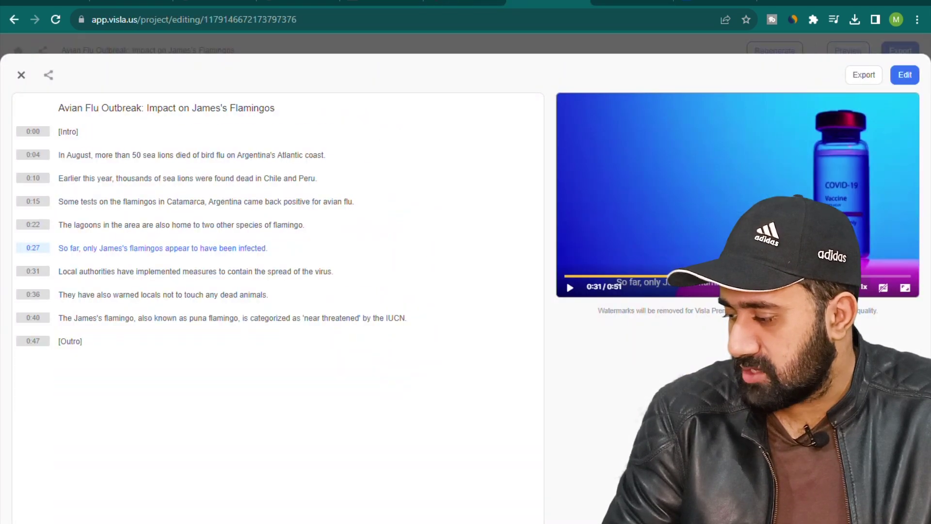
pyautogui.click(563, 229)
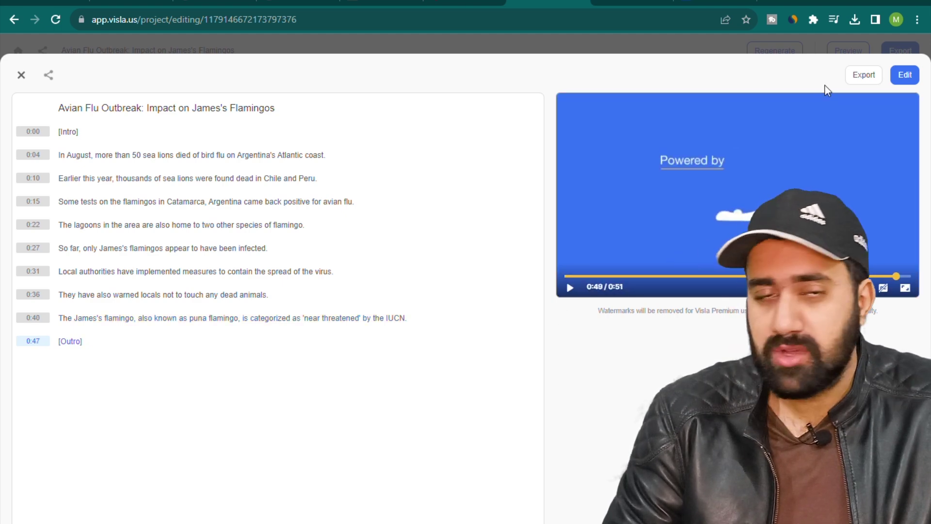
# Request the video's export and choose to regenerate it with free stock.
pyautogui.click(864, 76)
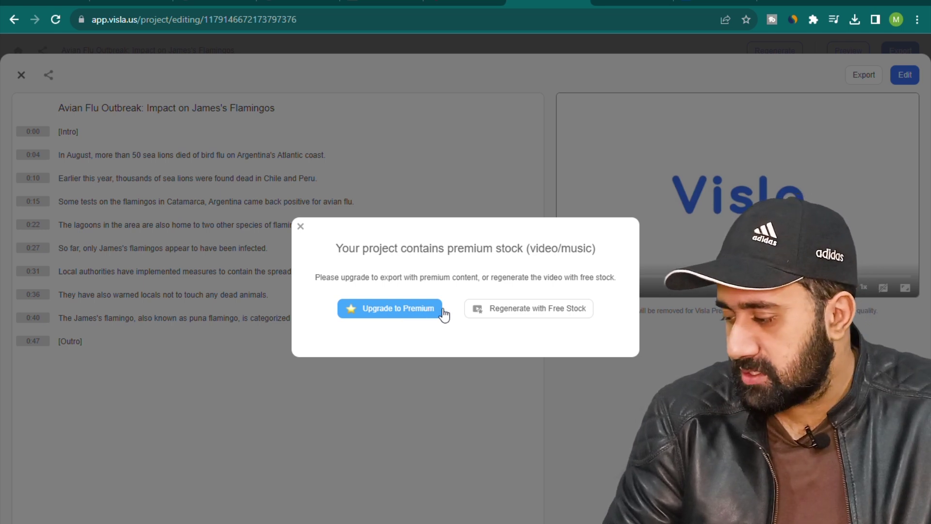
pyautogui.click(531, 316)
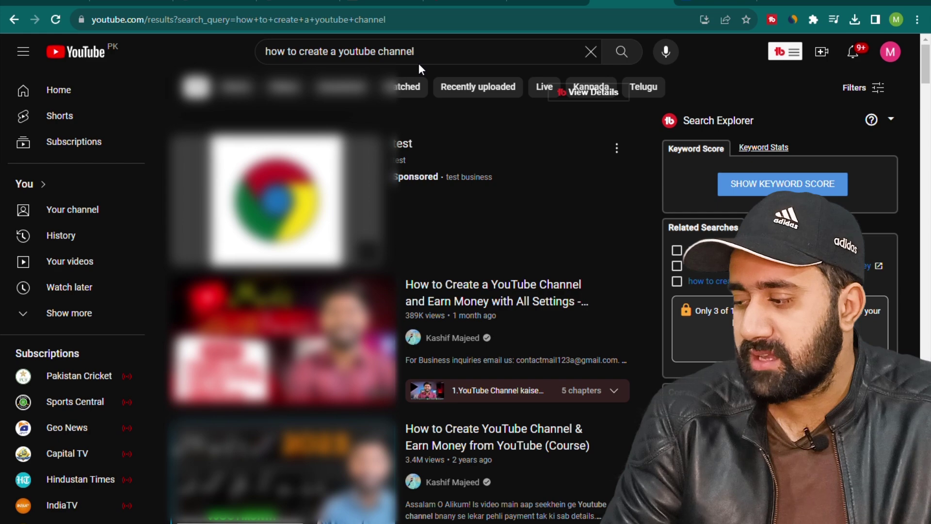
# Look through the YouTube search results for "how to create a youtube channel" to see which tutorials are available.
pyautogui.scroll(-18, 480, 200)
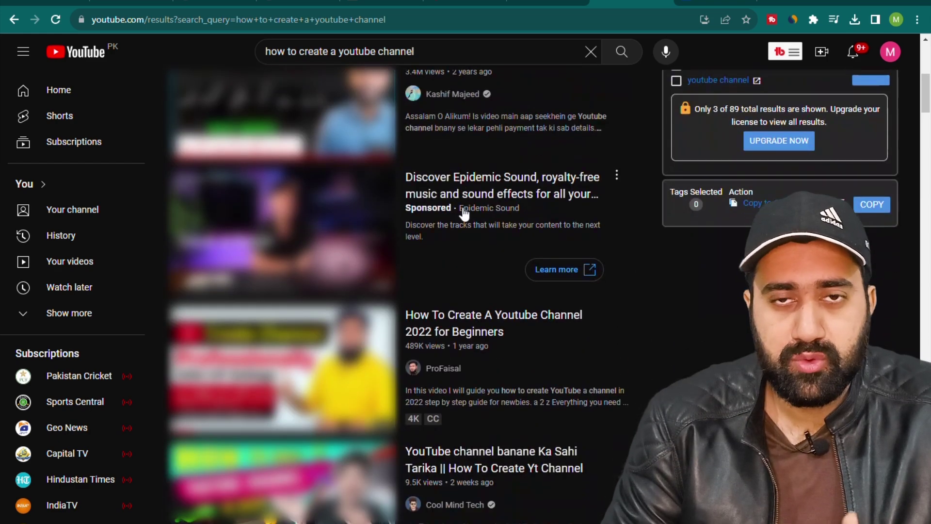
pyautogui.scroll(-13, 464, 214)
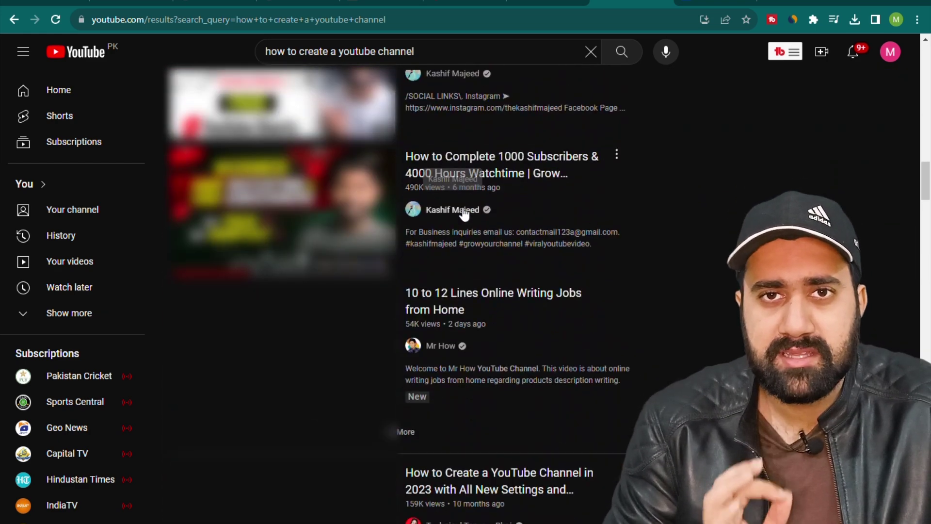
pyautogui.scroll(-4, 466, 226)
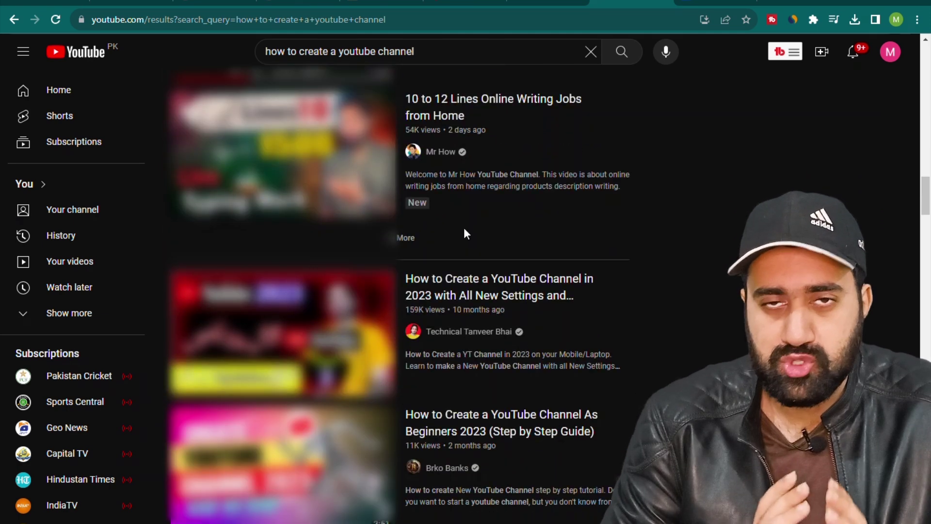
pyautogui.scroll(-8, 473, 228)
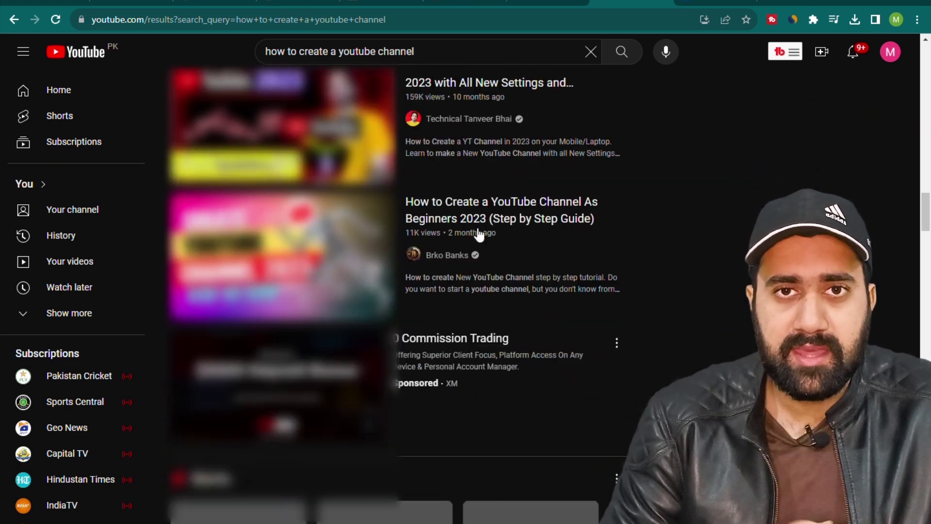
pyautogui.scroll(5, 474, 228)
pyautogui.scroll(9, 473, 228)
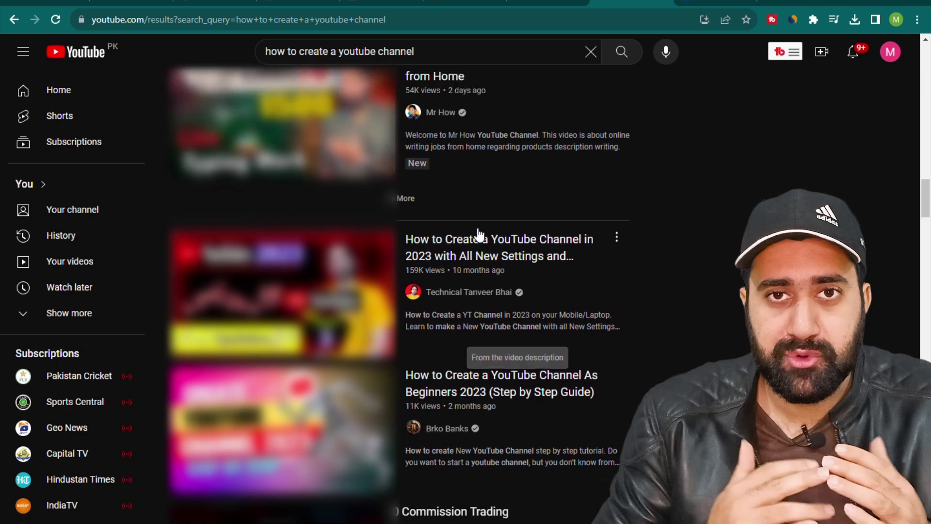
pyautogui.scroll(20, 474, 228)
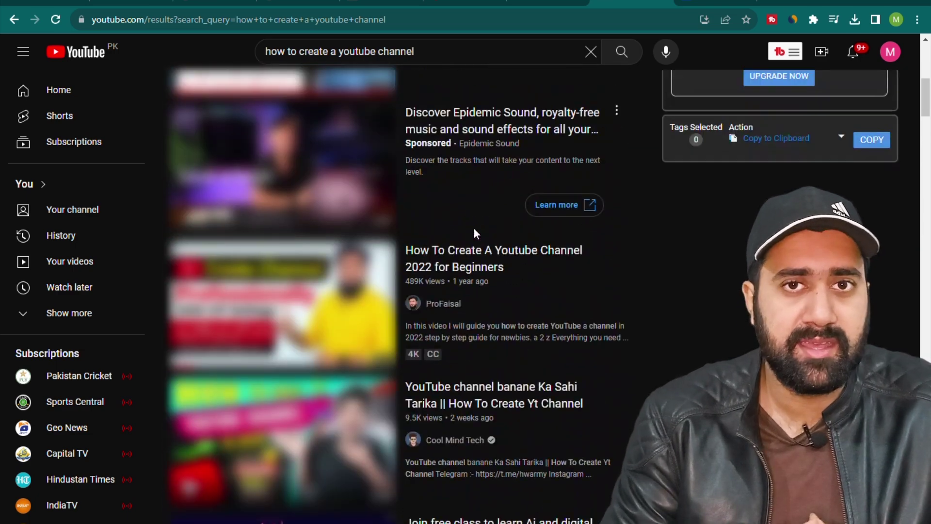